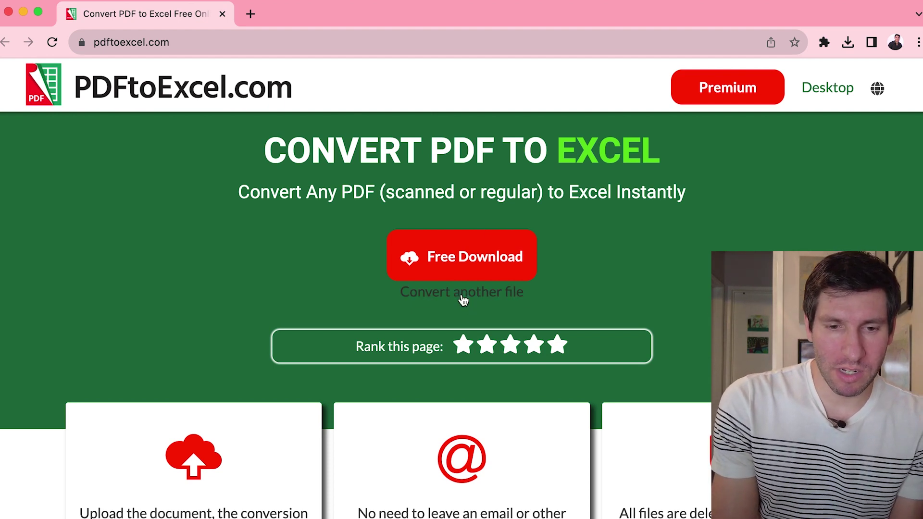
# Step: Start a new PDFtoExcel.com conversion with another PDF file
pyautogui.click(462, 295)
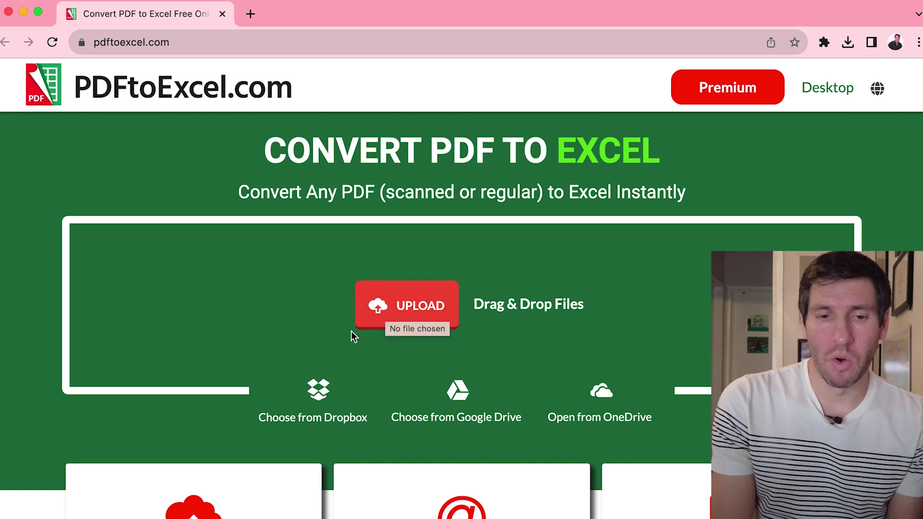
# Step: Drag eStmt_2023-10-11.pdf from Finder onto PDFtoExcel.com to convert it, then download the result
pyautogui.press('super+Tab')
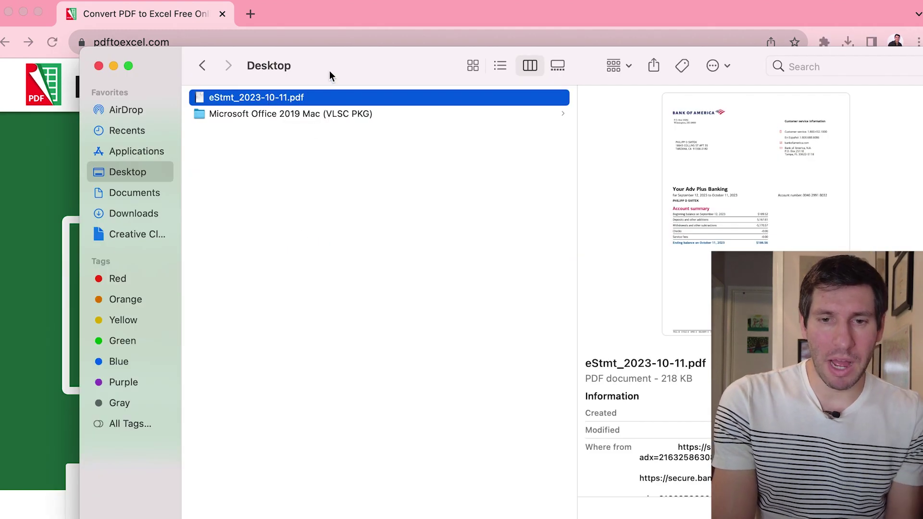
pyautogui.moveTo(329, 70); pyautogui.dragTo(606, 71)
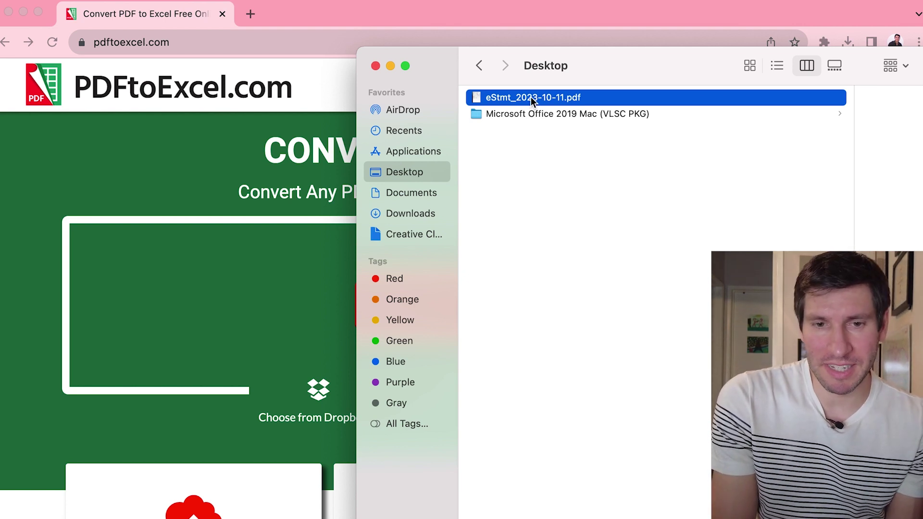
pyautogui.moveTo(531, 96); pyautogui.dragTo(258, 286)
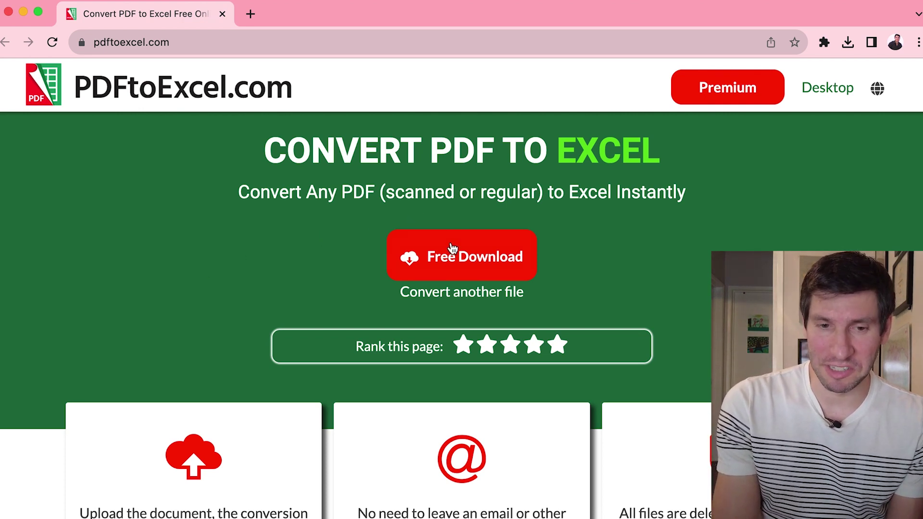
pyautogui.click(493, 258)
# Step: Open the downloaded eStmt_2023-10-11 workbook in Excel and select the cell beside the first withdrawal
pyautogui.press('super+Tab')
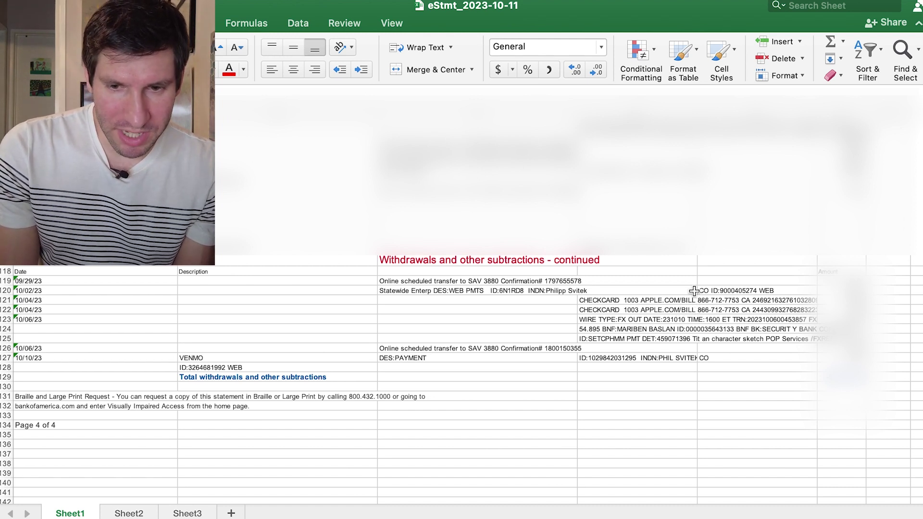
pyautogui.click(884, 279)
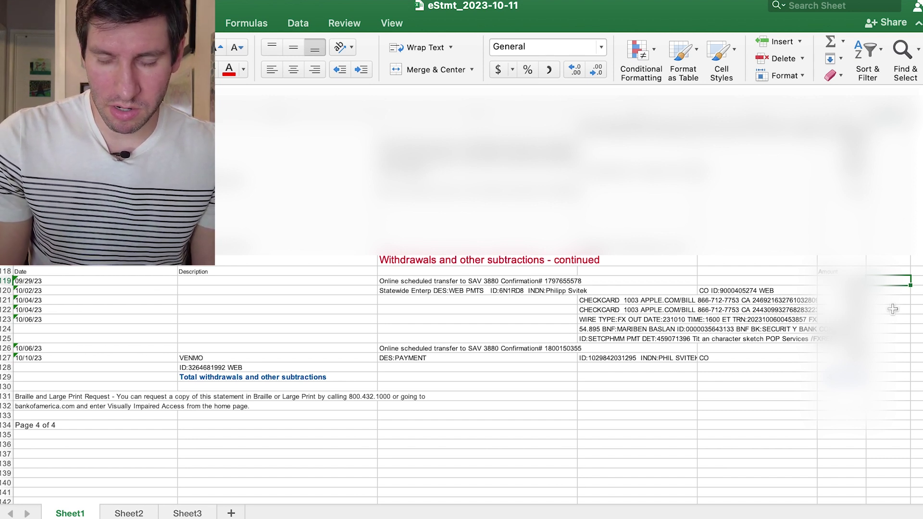
# Step: Enter category codes 1, 1, 4 and 7 beside the first four withdrawals
pyautogui.write('1')
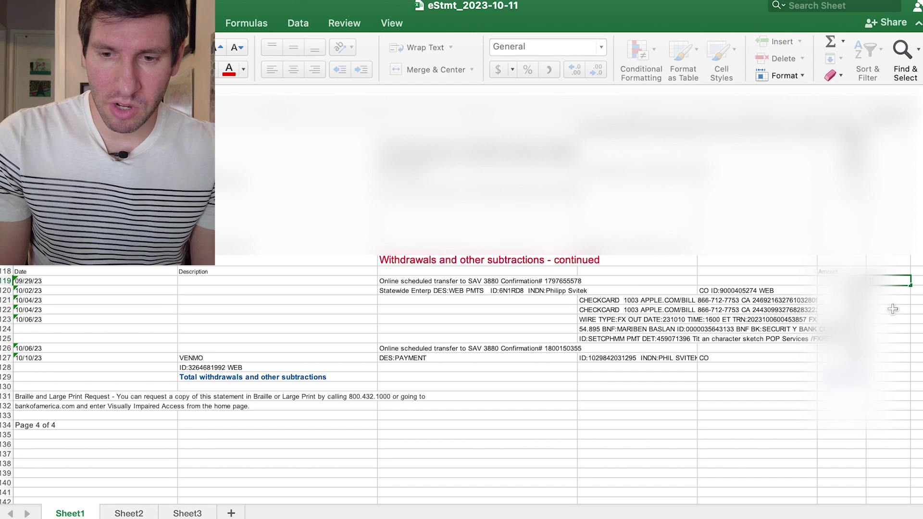
pyautogui.press('Return')
pyautogui.write('1')
pyautogui.press('Return')
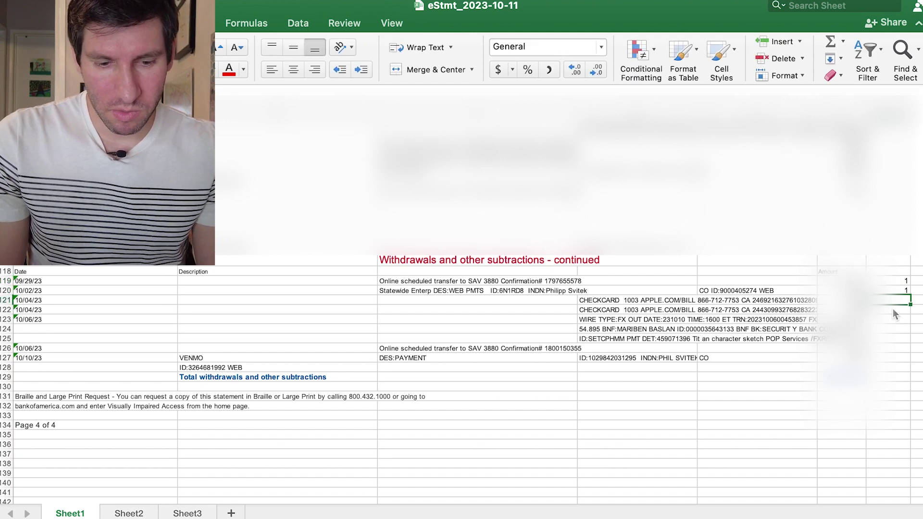
pyautogui.write('4')
pyautogui.press('Return')
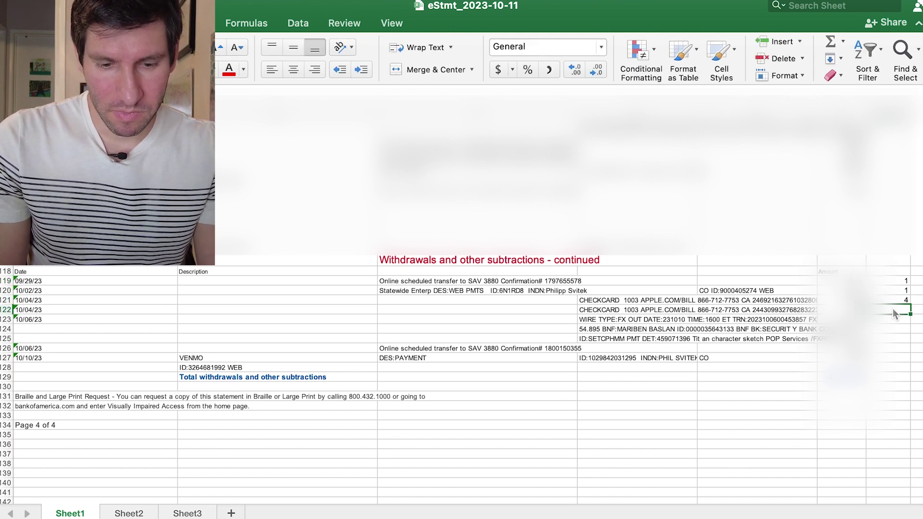
pyautogui.write('7')
pyautogui.press('Return')
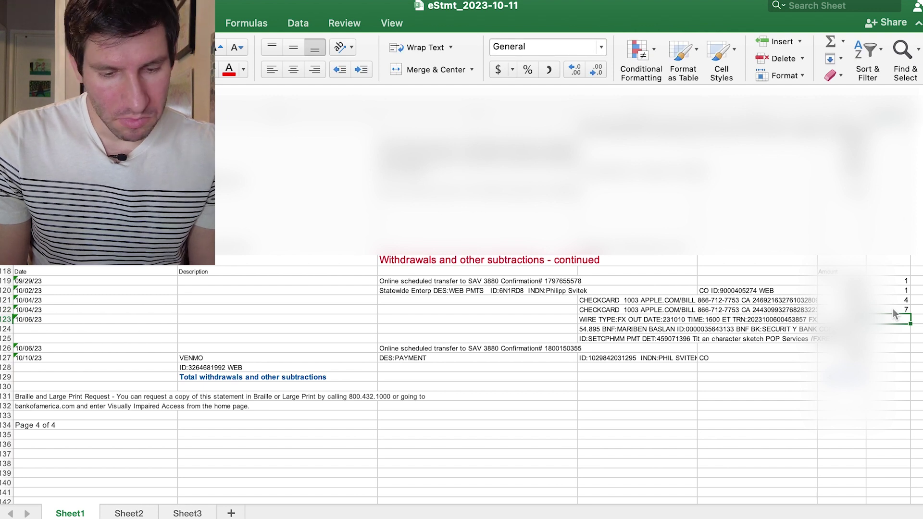
# Step: Enter codes 5, 6 and 8 for the remaining withdrawals, clear row 124, and select rows 119–127
pyautogui.write('5')
pyautogui.press('Return')
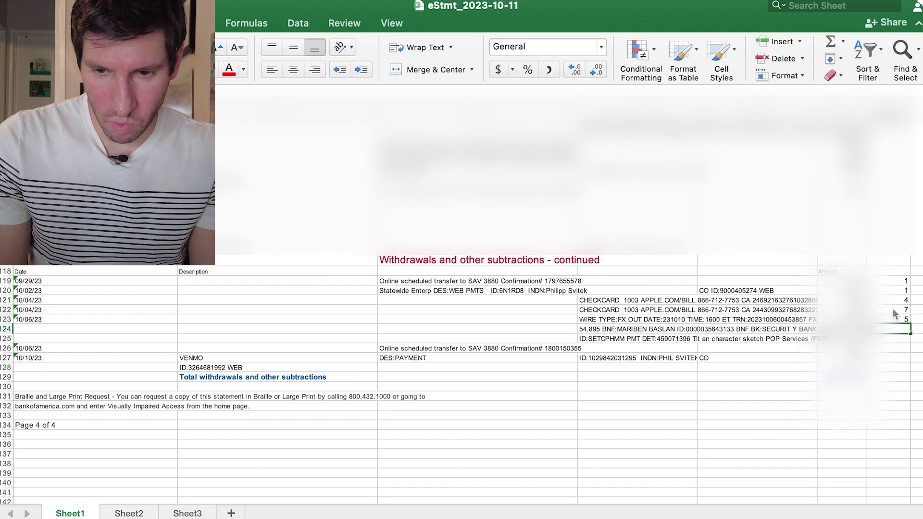
pyautogui.write('1')
pyautogui.press('Return')
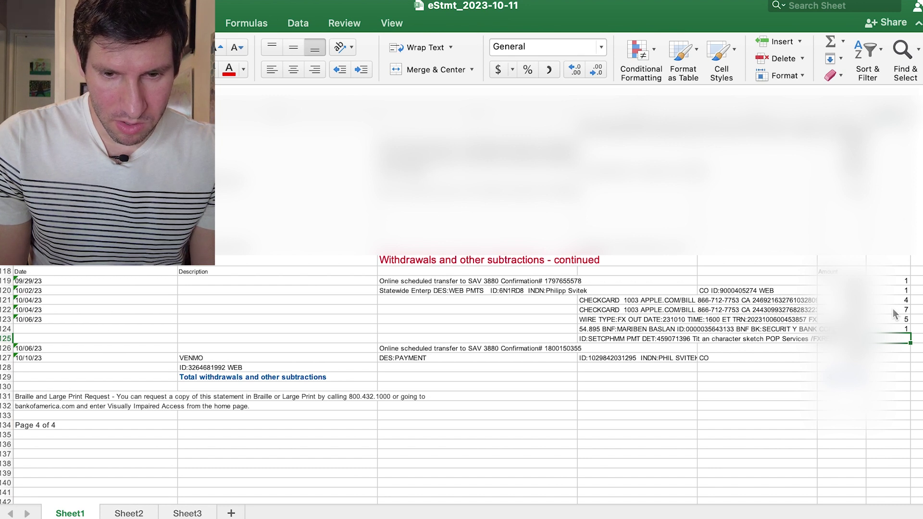
pyautogui.press('Return')
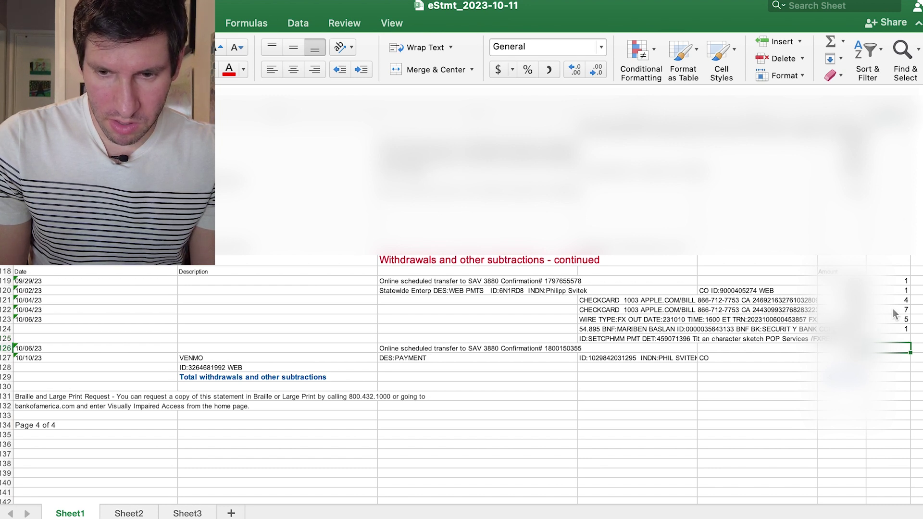
pyautogui.write('6')
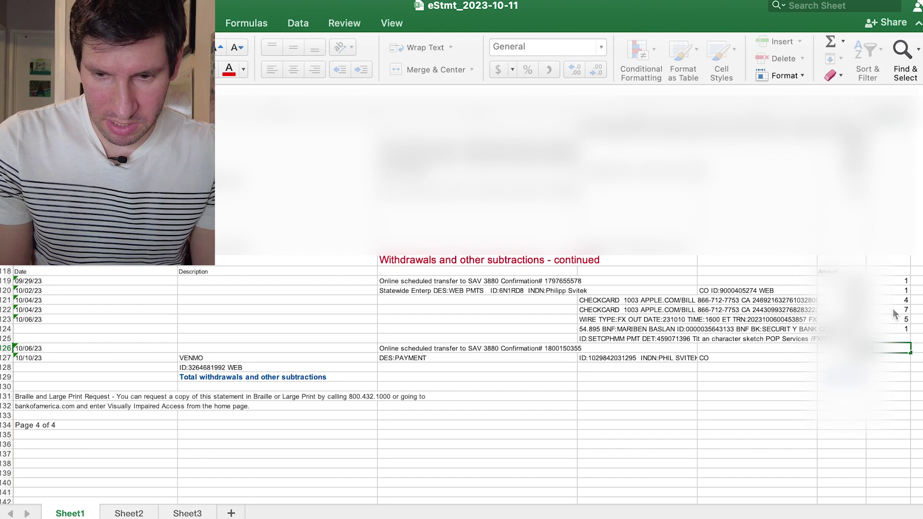
pyautogui.press('Return')
pyautogui.write('8')
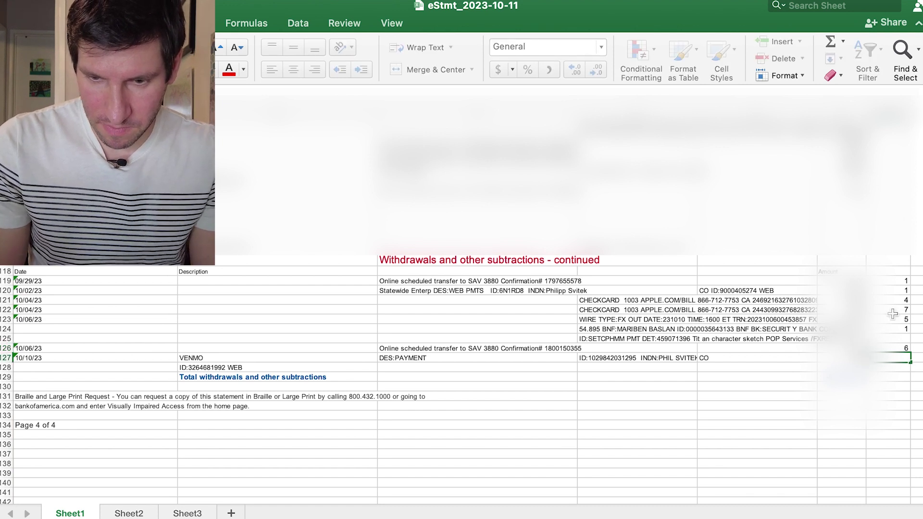
pyautogui.click(895, 331)
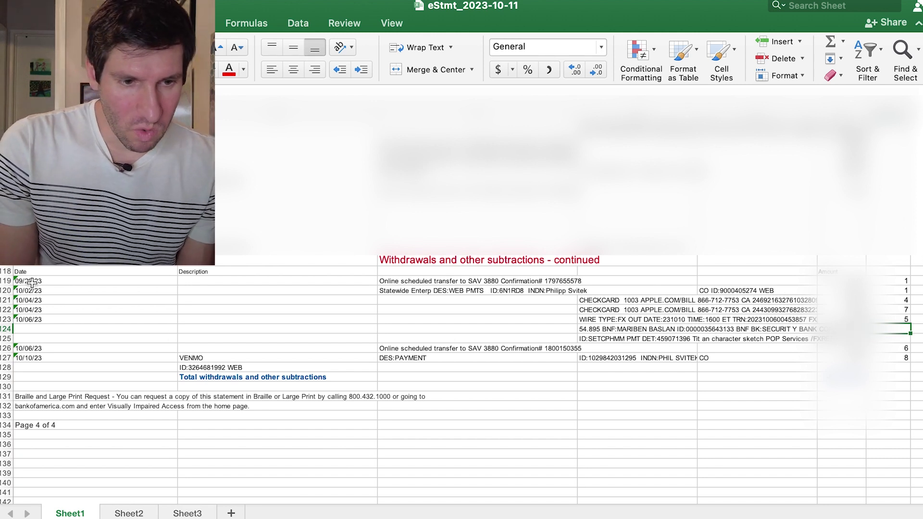
pyautogui.moveTo(29, 282)
pyautogui.mouseDown()
pyautogui.moveTo(457, 340)
pyautogui.moveTo(471, 360)
pyautogui.moveTo(702, 377)
pyautogui.moveTo(798, 350)
pyautogui.moveTo(812, 367)
pyautogui.moveTo(895, 358)
pyautogui.mouseUp()
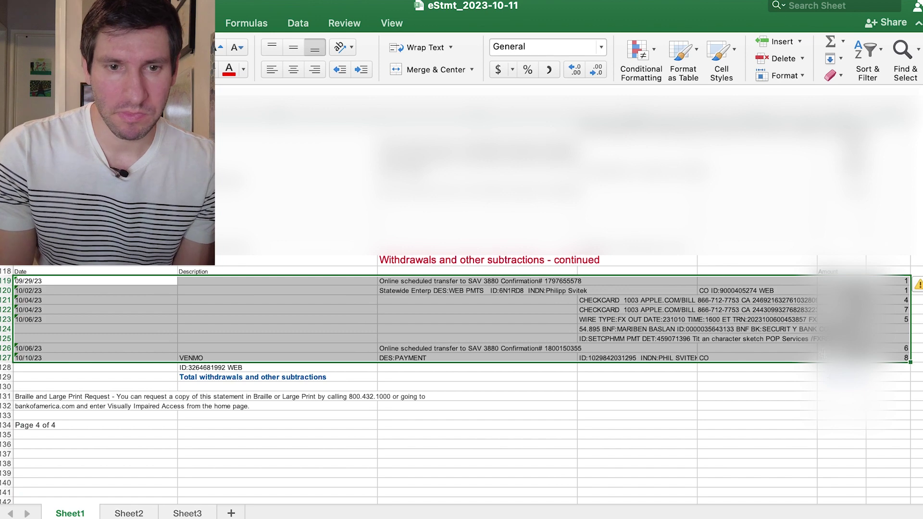
# Step: Sort rows 119–127 by Column G, smallest to largest, and check the resulting code order
pyautogui.click(303, 0)
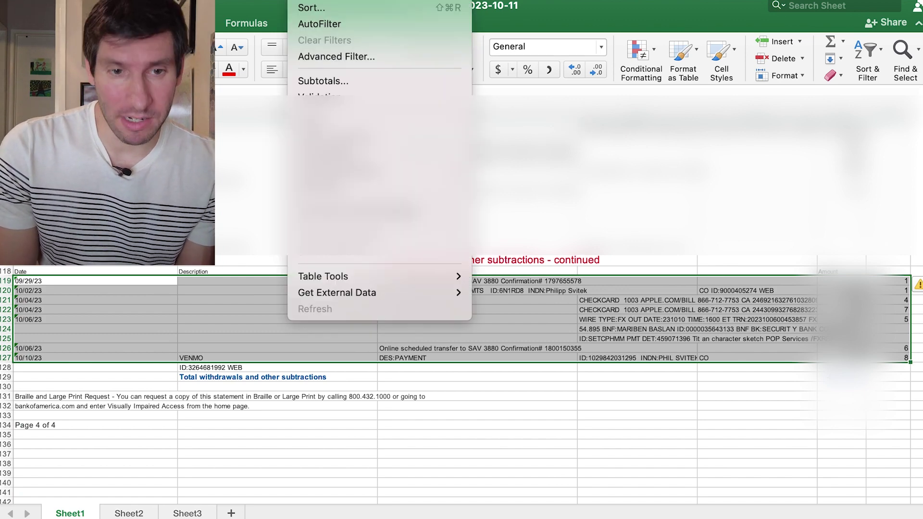
pyautogui.click(315, 9)
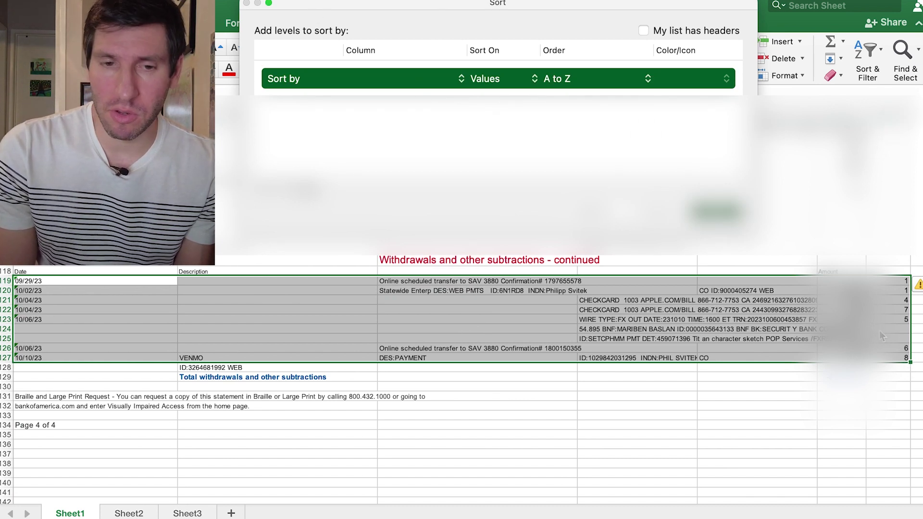
pyautogui.click(417, 78)
pyautogui.click(394, 178)
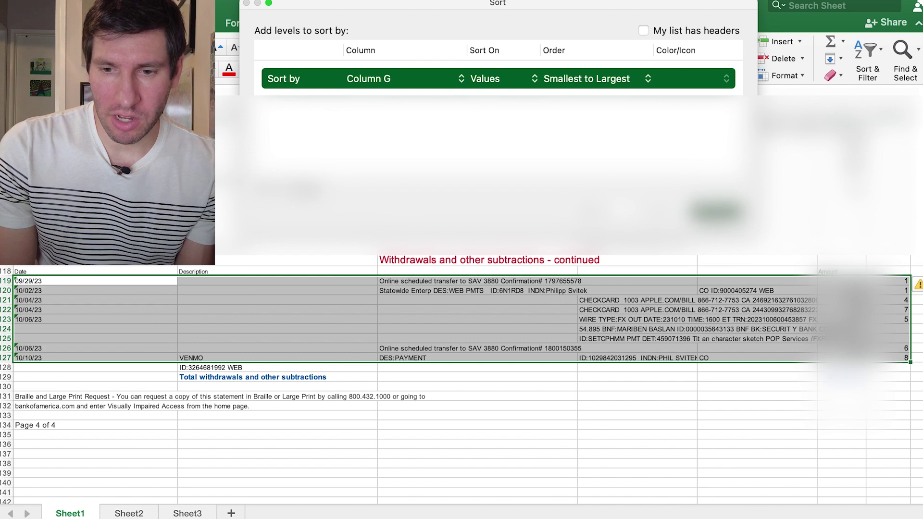
pyautogui.press('Return')
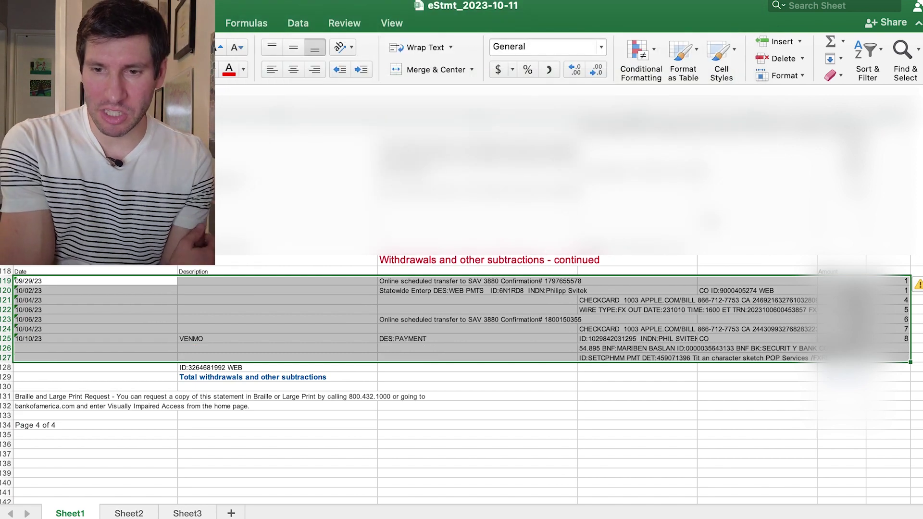
pyautogui.click(880, 291)
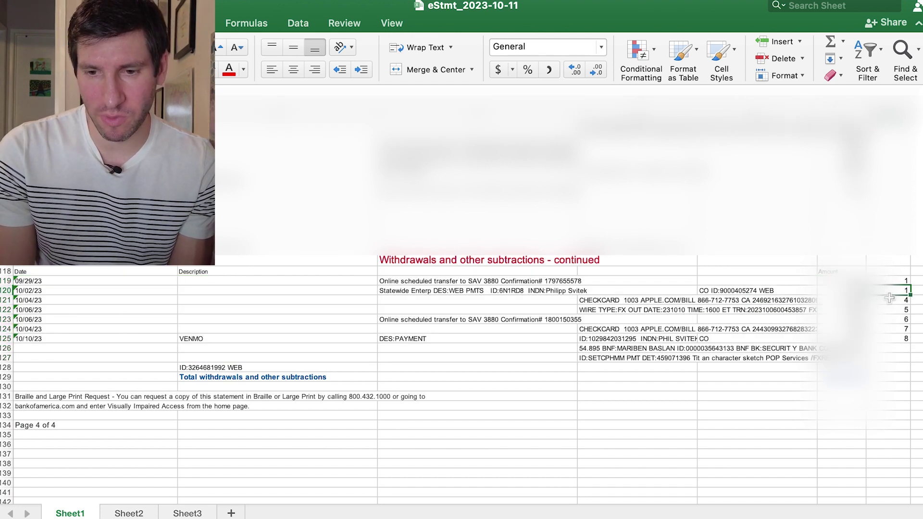
pyautogui.click(888, 310)
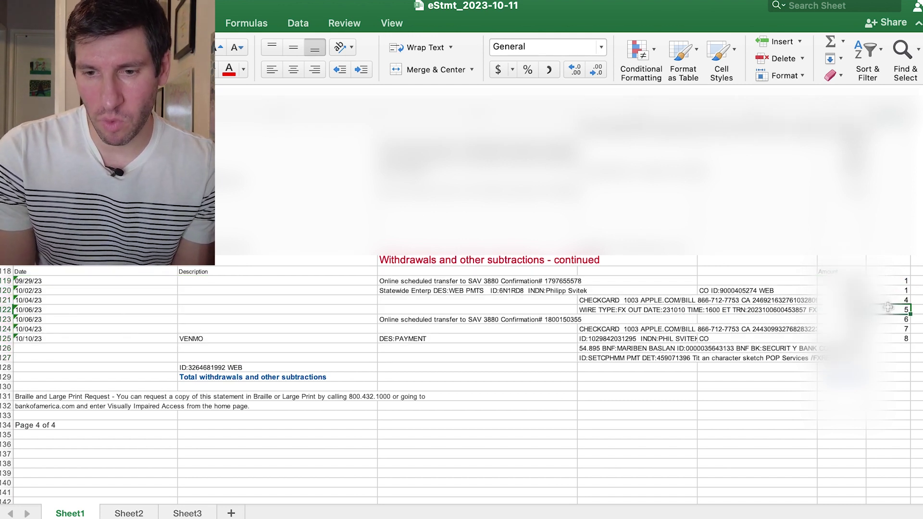